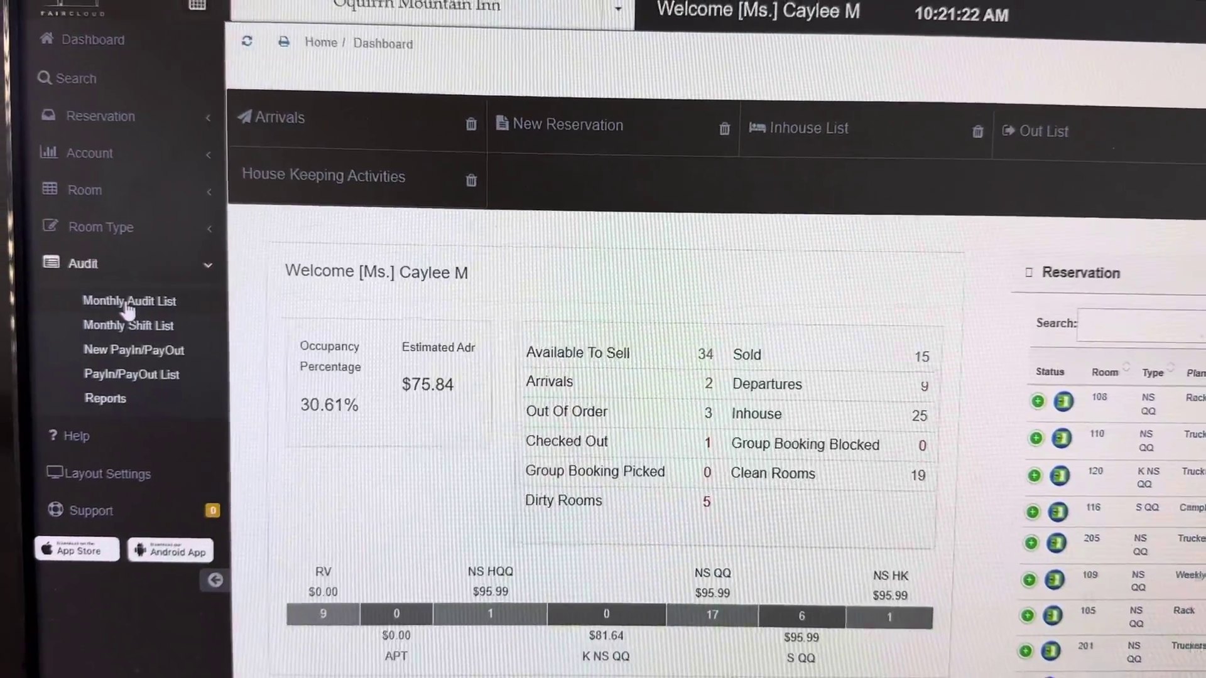
Open the Monthly Audit List page with audit analytics and occupancy charts.
click(129, 304)
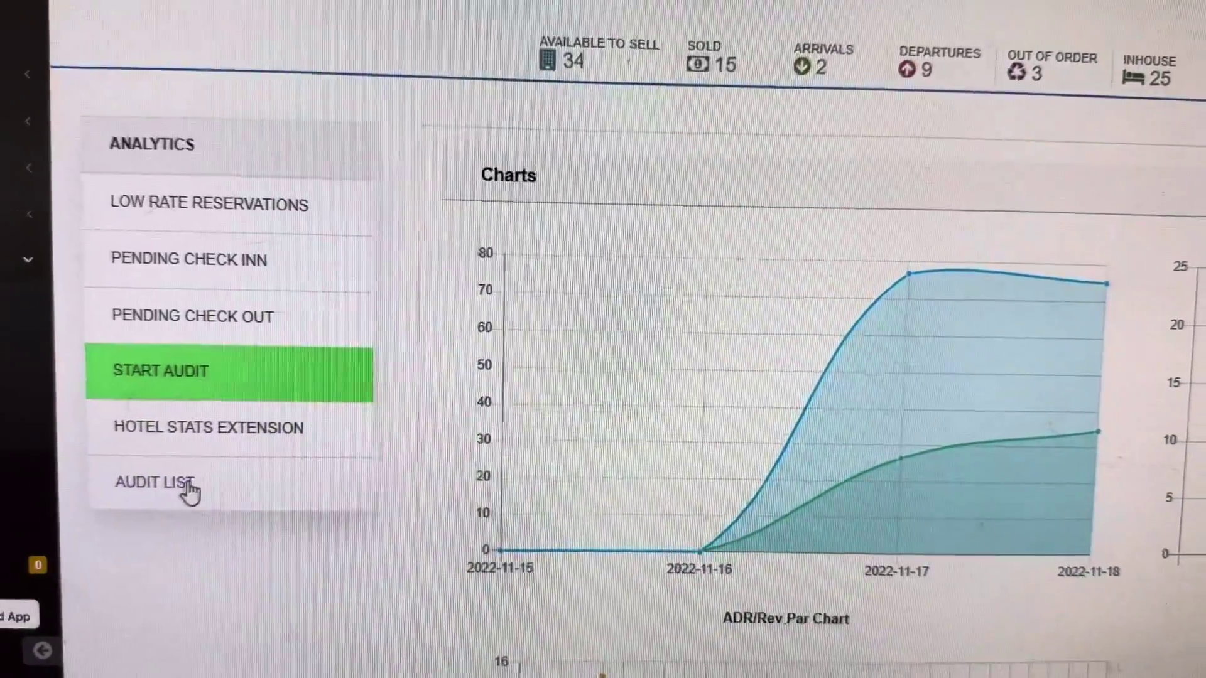
Show the list of past audits to reach the Nov. 18, 2022 Hotel Statistics report.
click(170, 487)
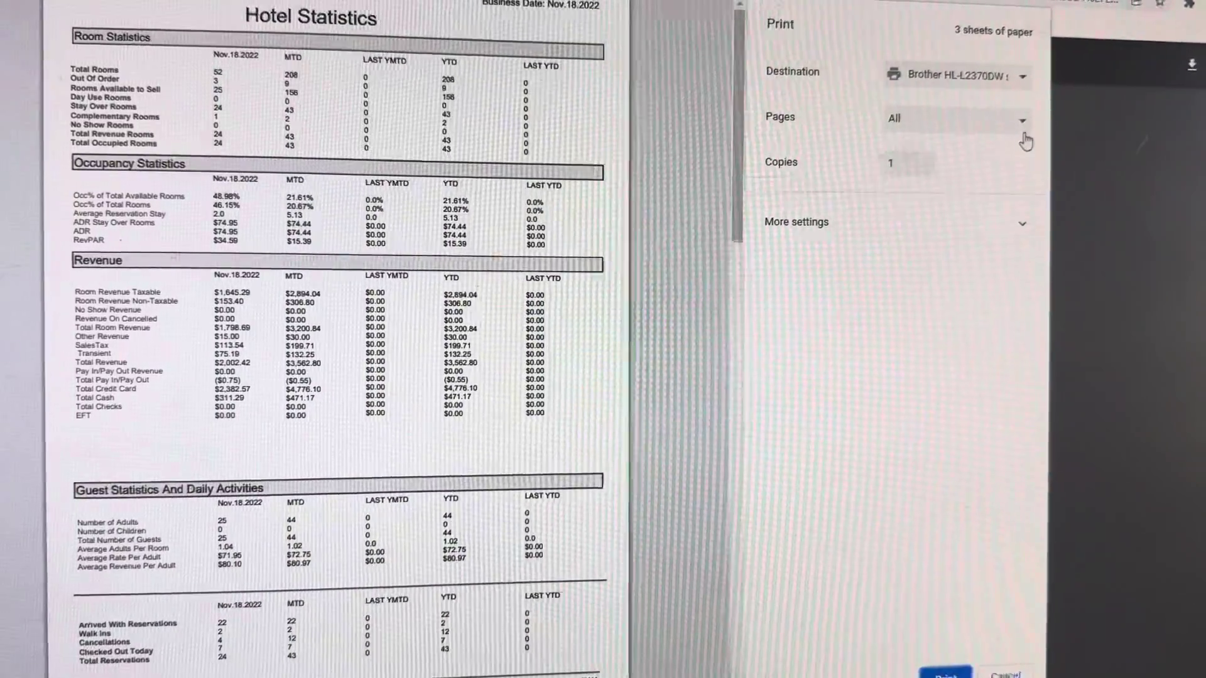
Set Chrome's print Pages option to a custom range limited to page 1.
click(1020, 128)
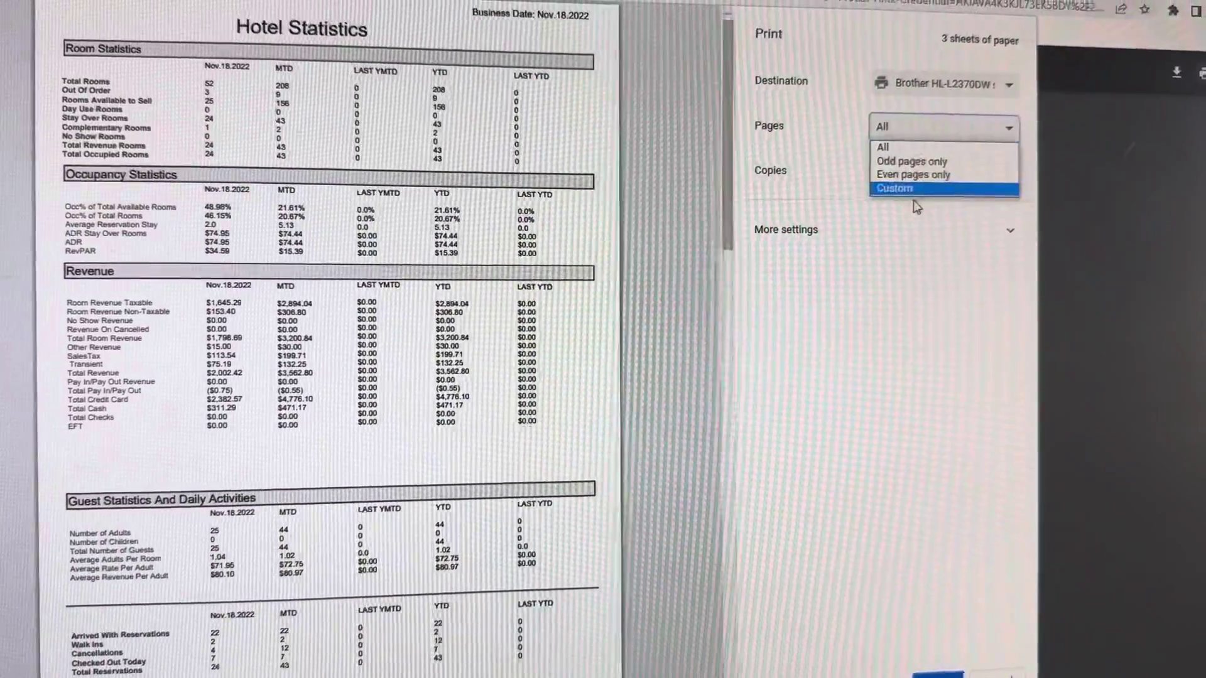
click(916, 191)
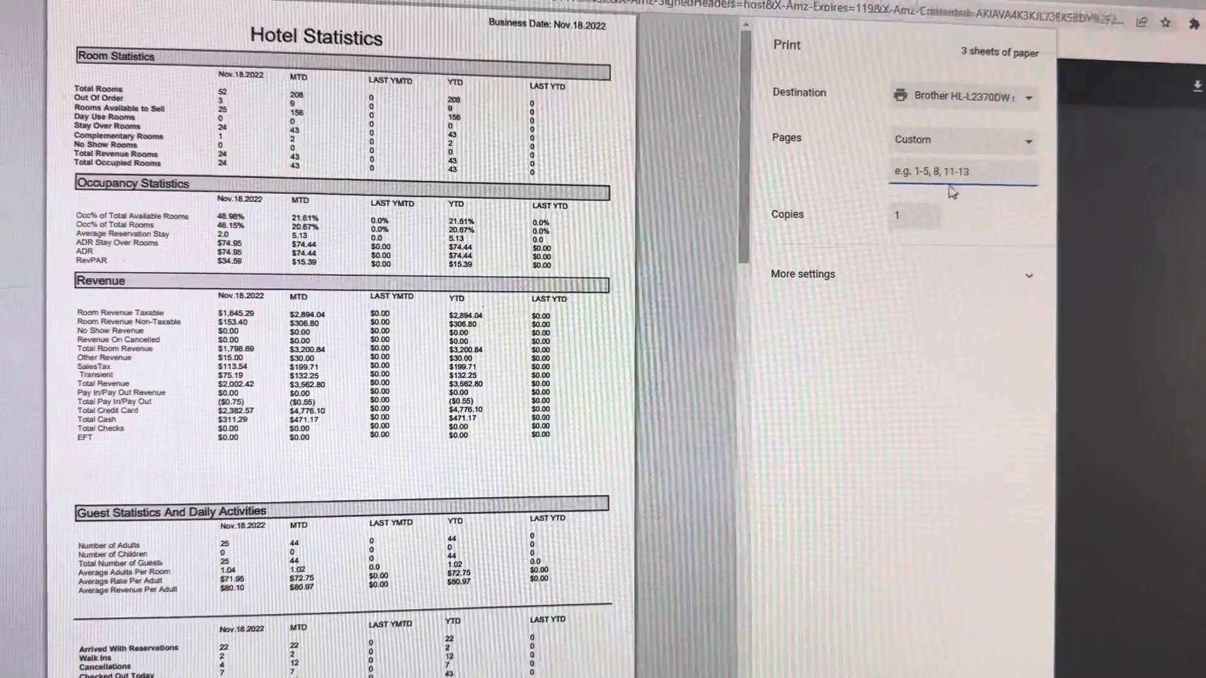
text(1)
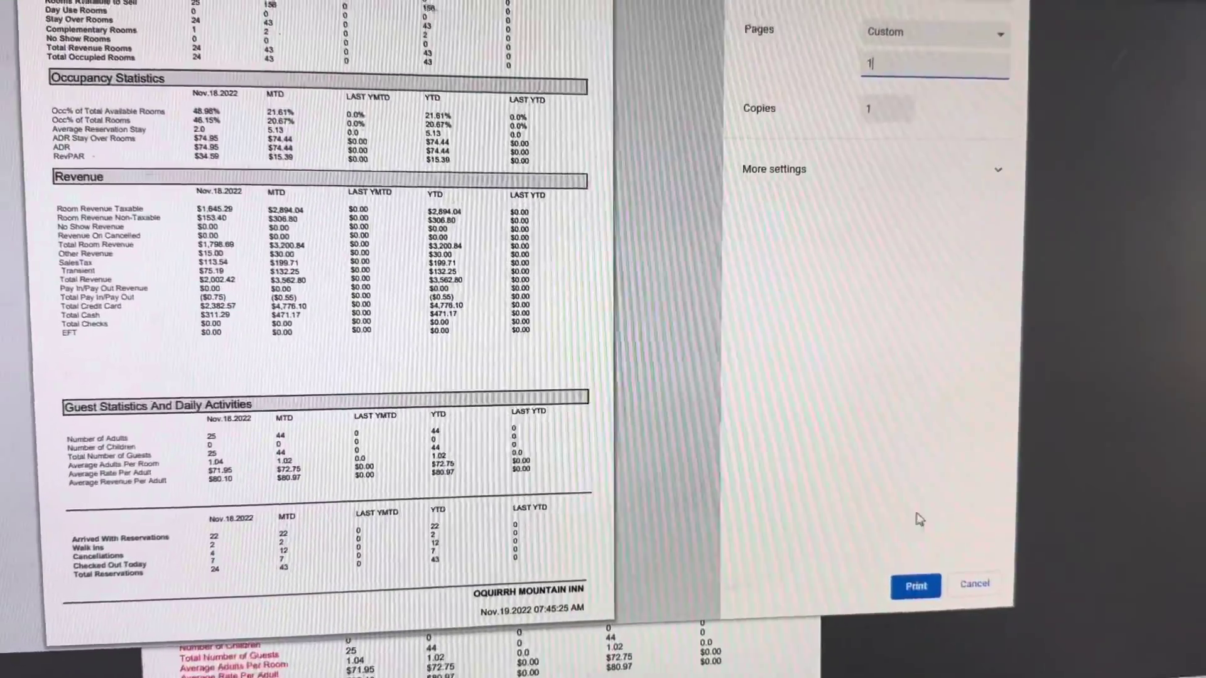
click(895, 594)
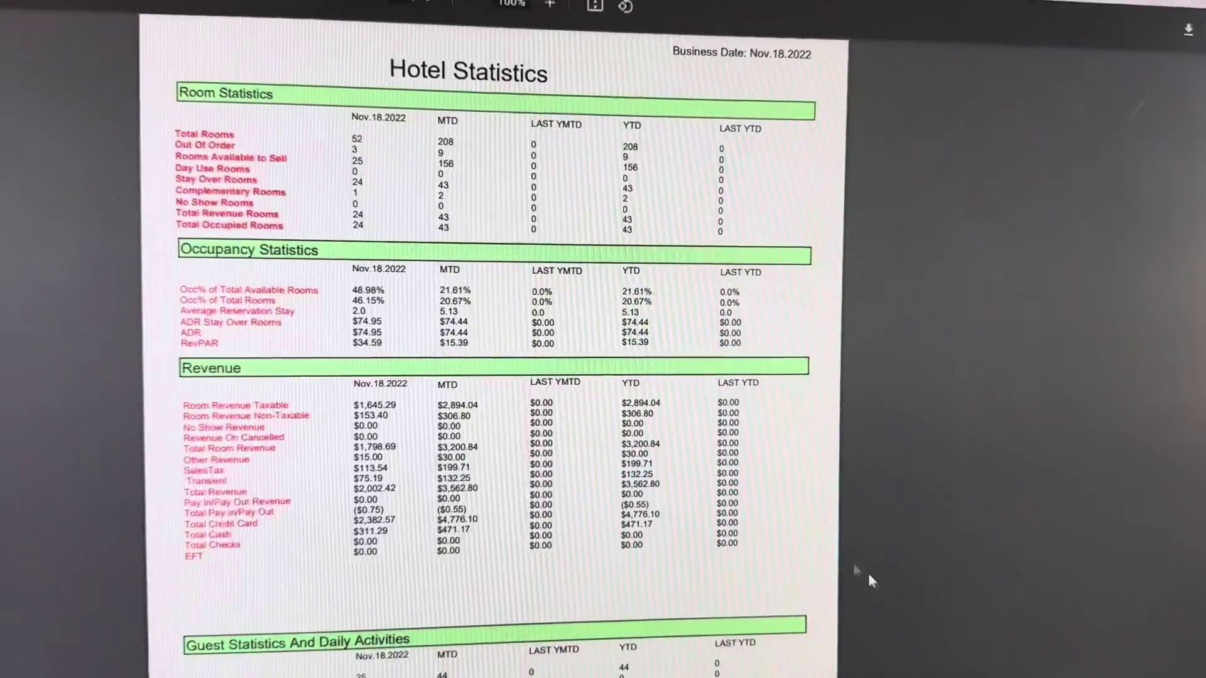